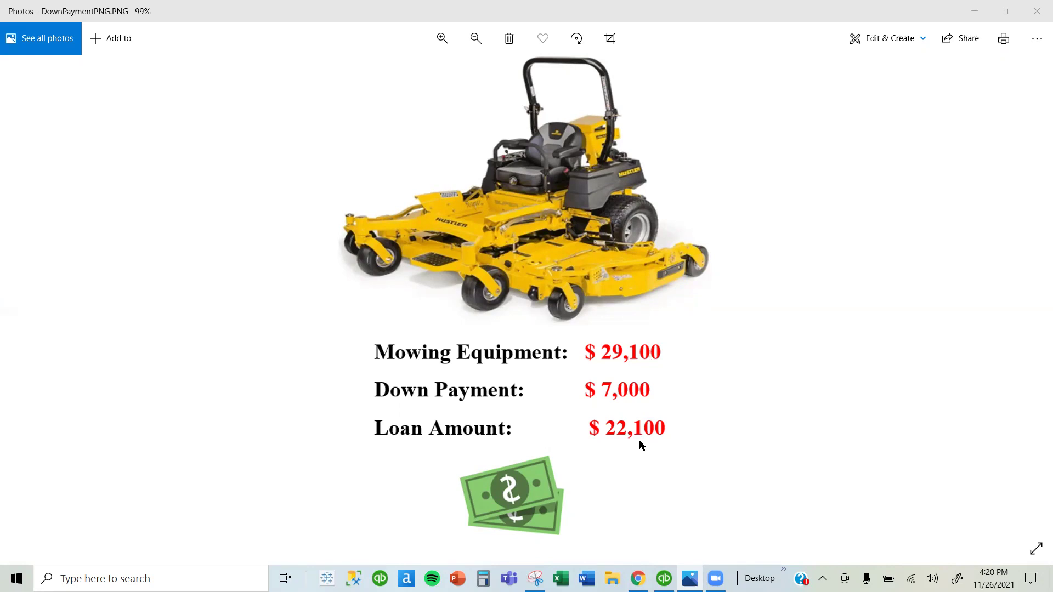
# Bring the Chart of Accounts forward and select the 2500 Mortgages account.
pyautogui.click(1005, 11)
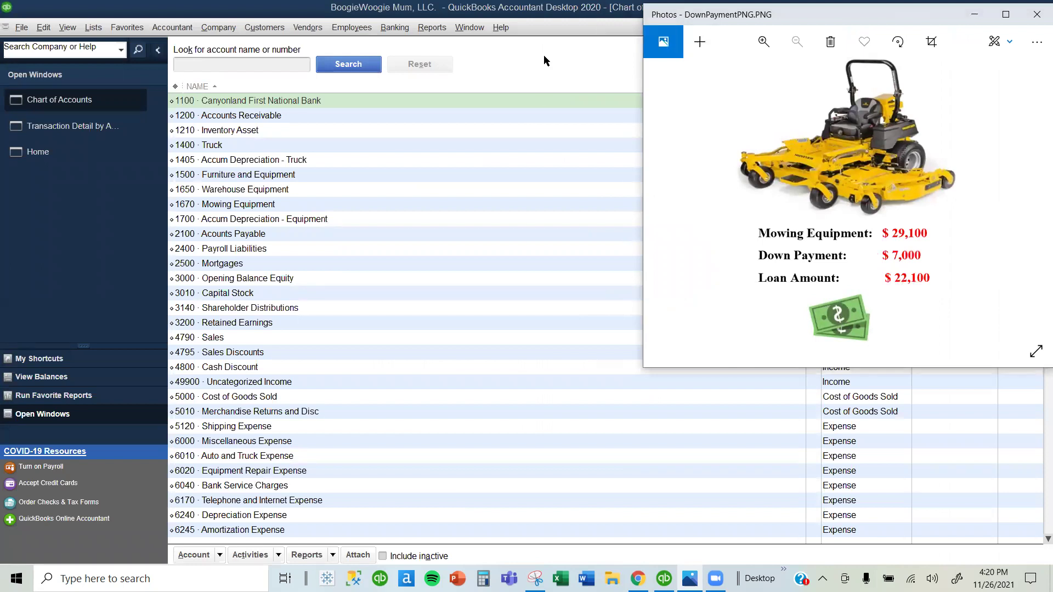
pyautogui.click(102, 271)
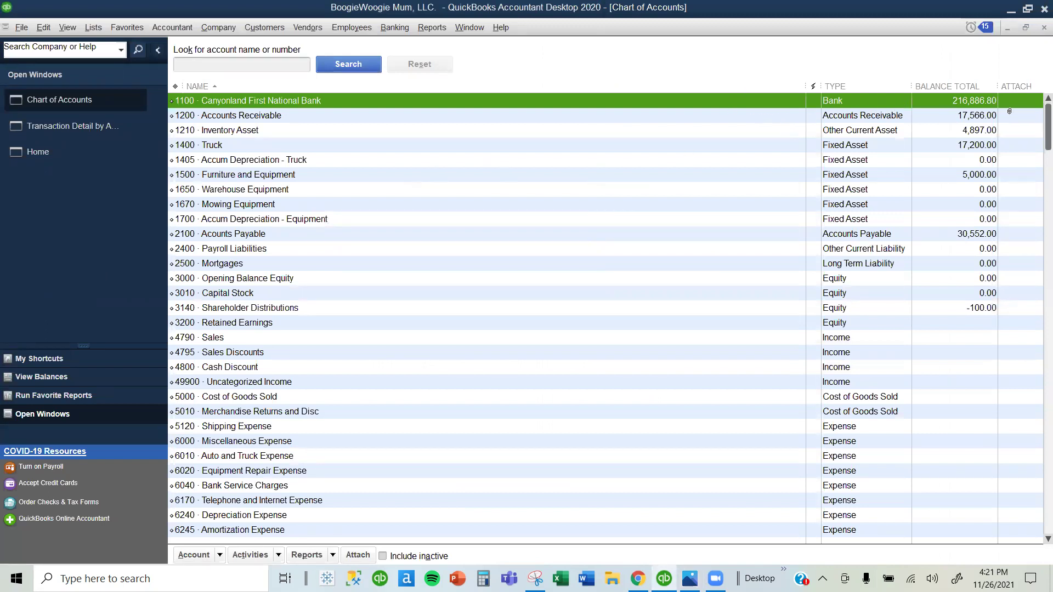
pyautogui.click(297, 265)
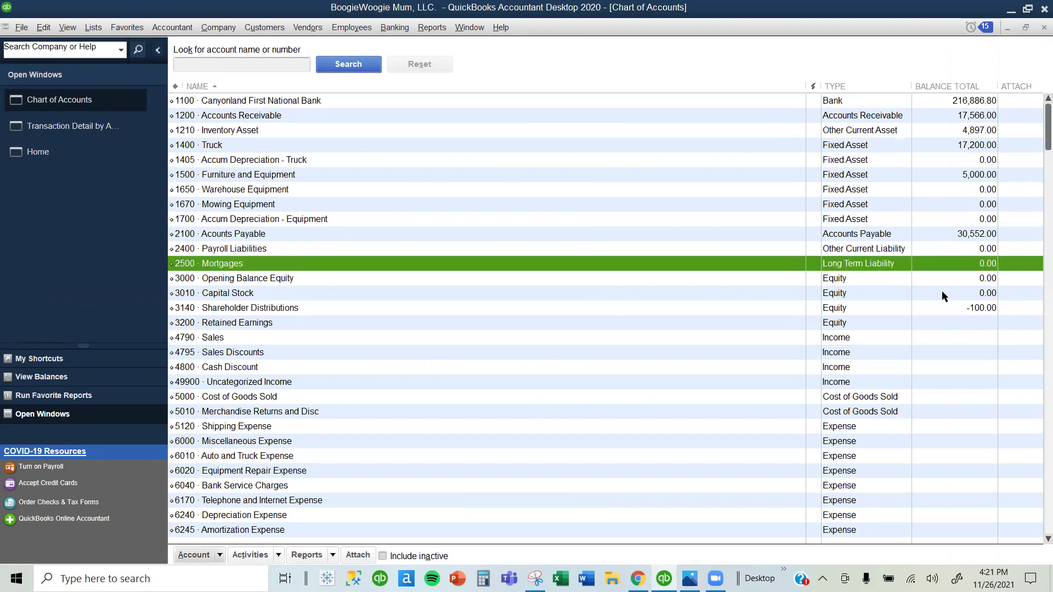
# Start check 112 from 1100 Canyonland First National Bank, dated 11/26/2021.
pyautogui.click(397, 30)
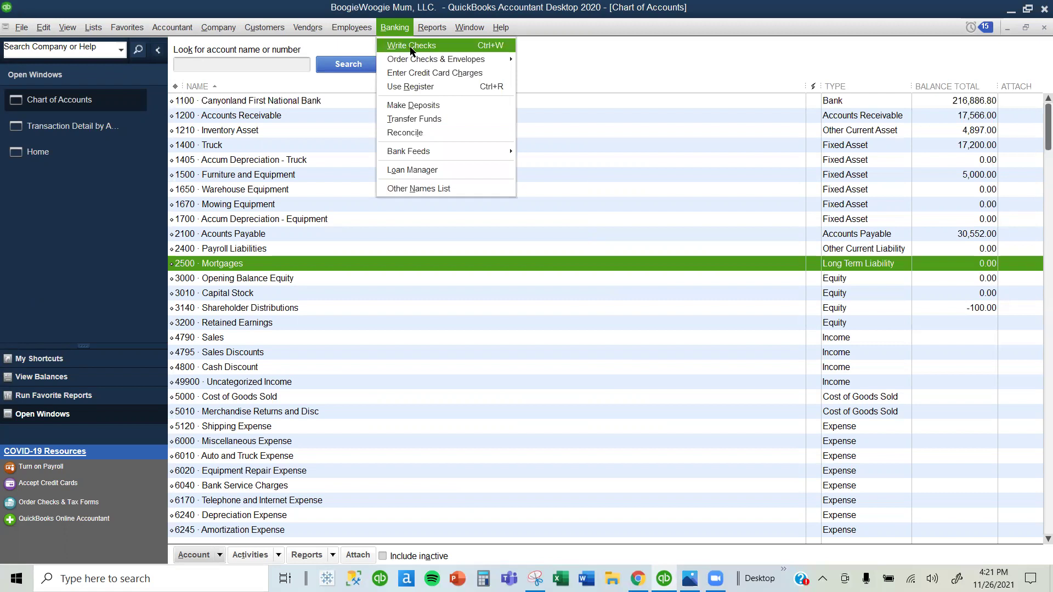
pyautogui.click(410, 48)
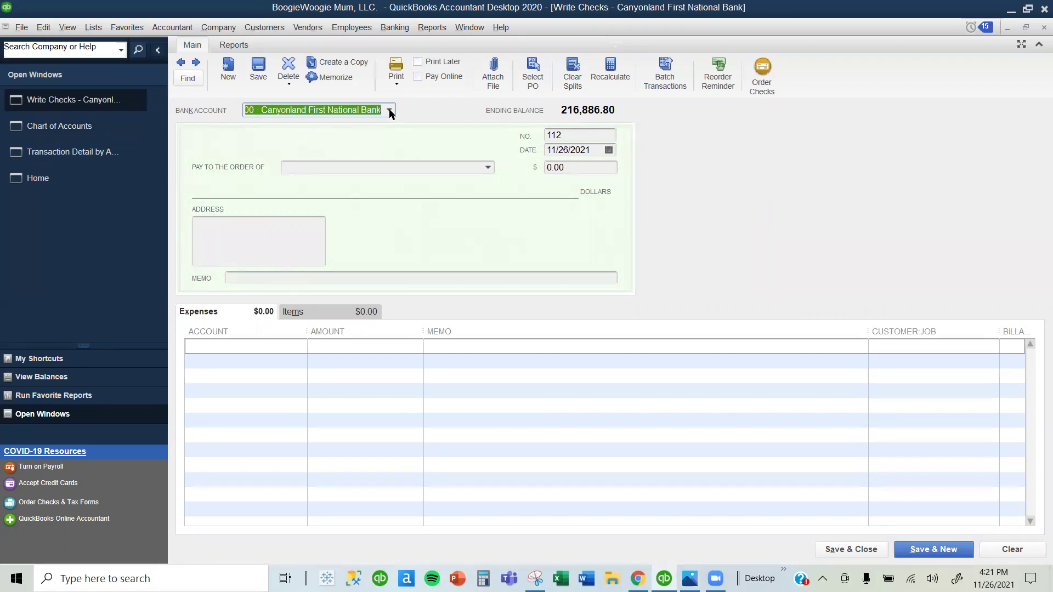
pyautogui.click(390, 110)
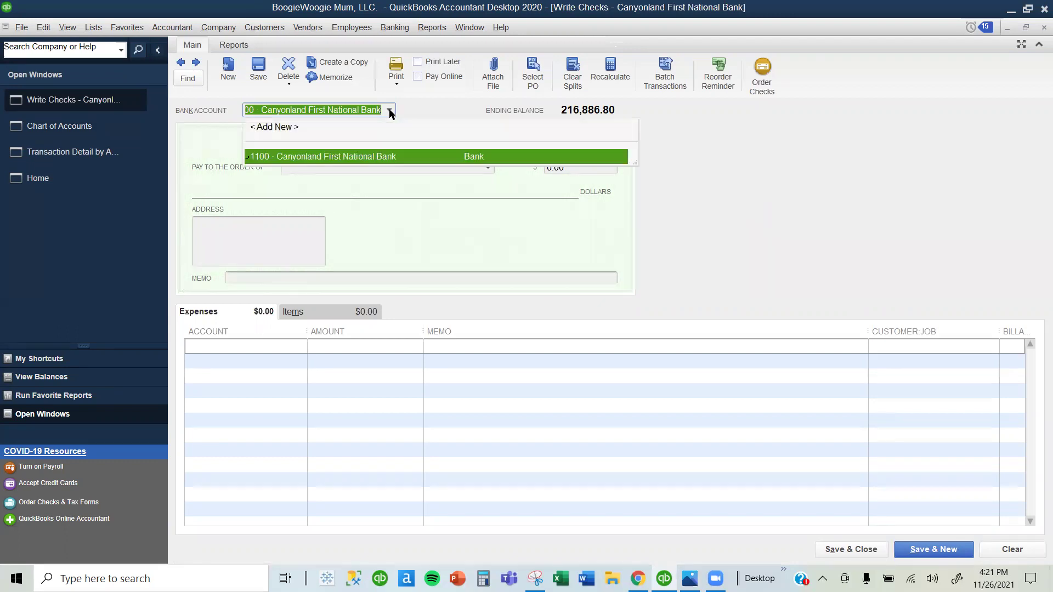
pyautogui.click(390, 157)
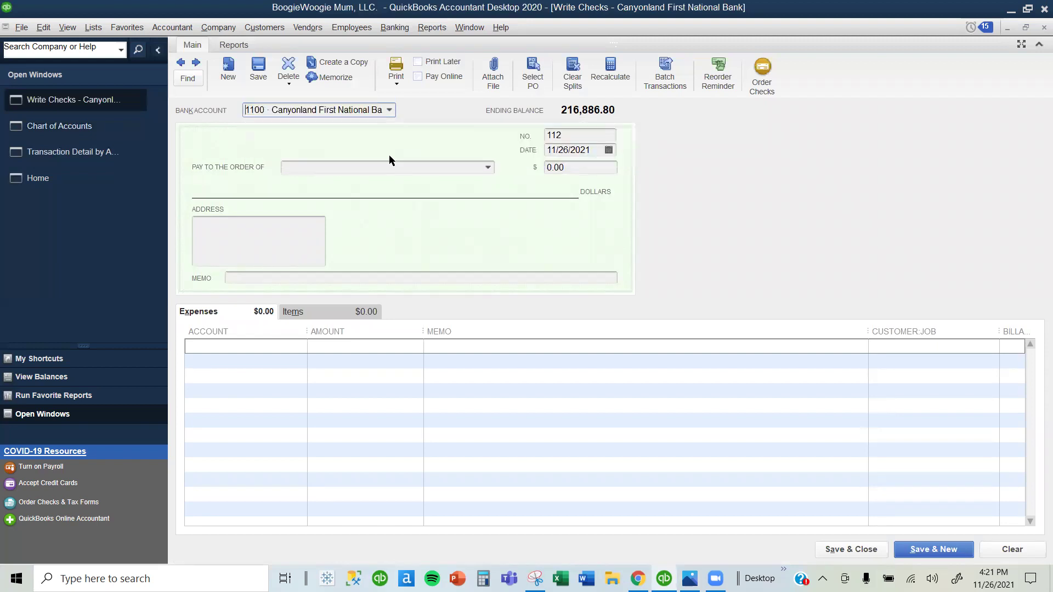
pyautogui.click(570, 134)
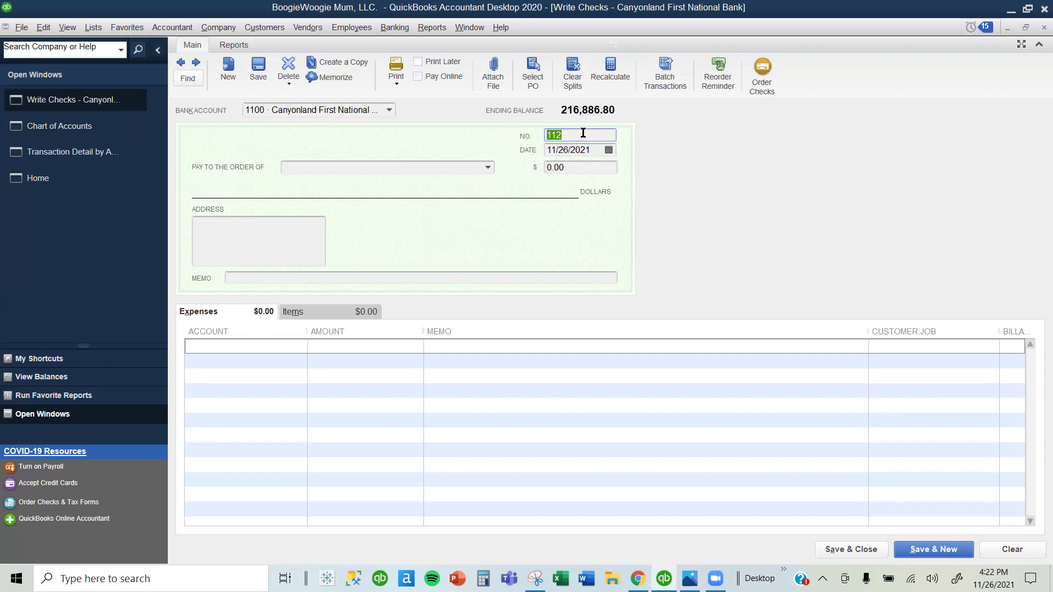
pyautogui.click(608, 150)
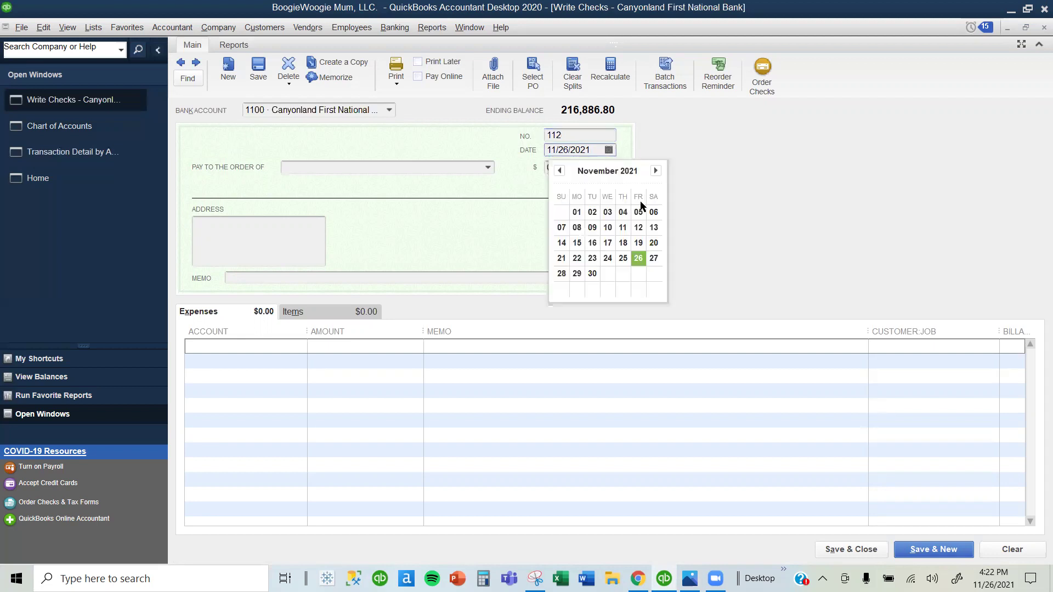
pyautogui.click(638, 260)
# Make New Alliance Bank the check's payee, filling in its mailing address.
pyautogui.click(431, 166)
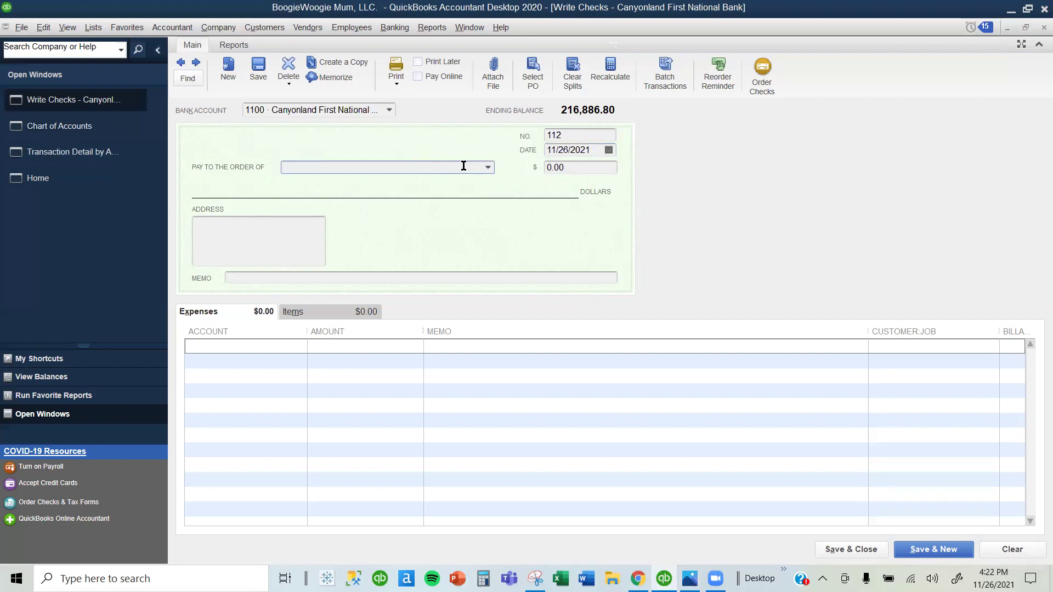
pyautogui.click(488, 167)
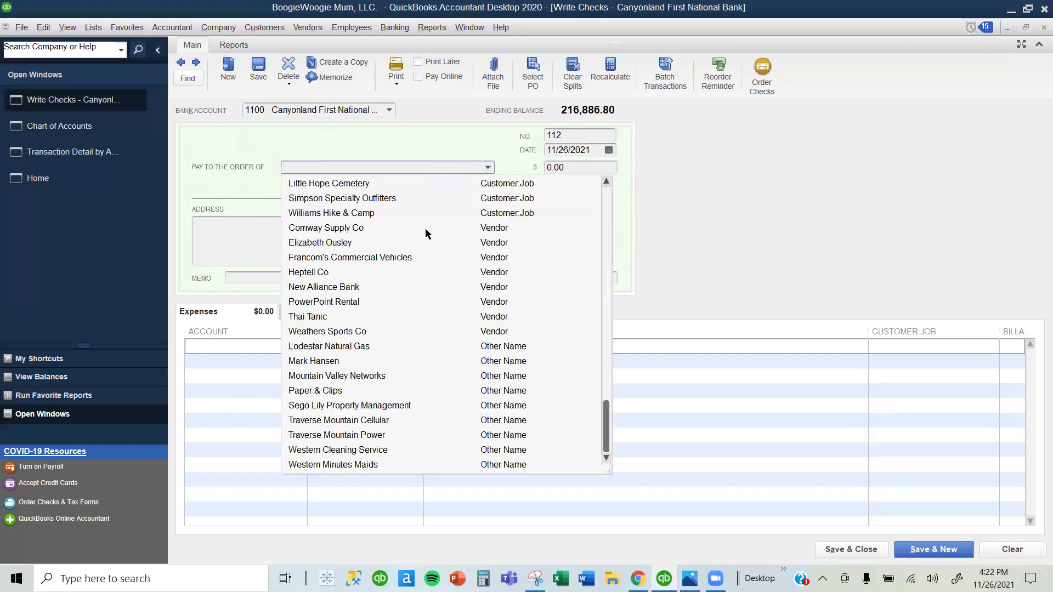
pyautogui.write('ban')
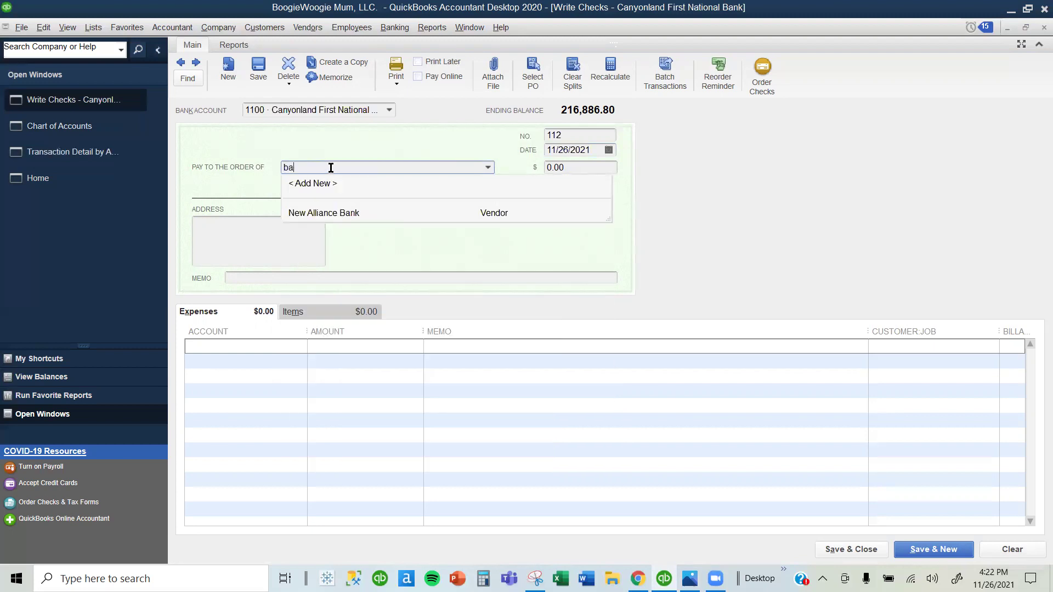
pyautogui.click(351, 213)
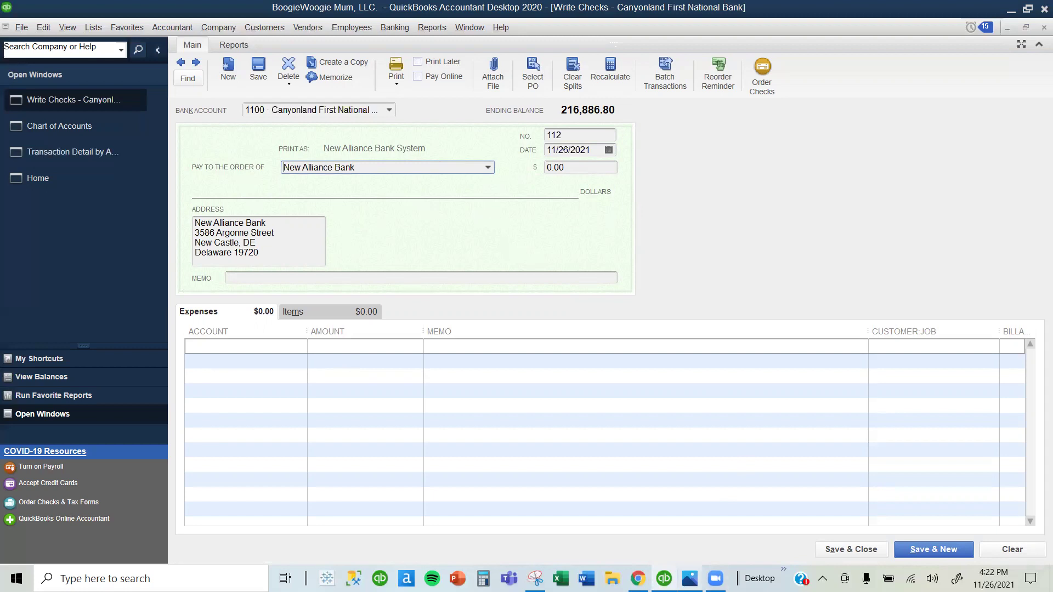
pyautogui.moveTo(690, 578)
pyautogui.click(694, 497)
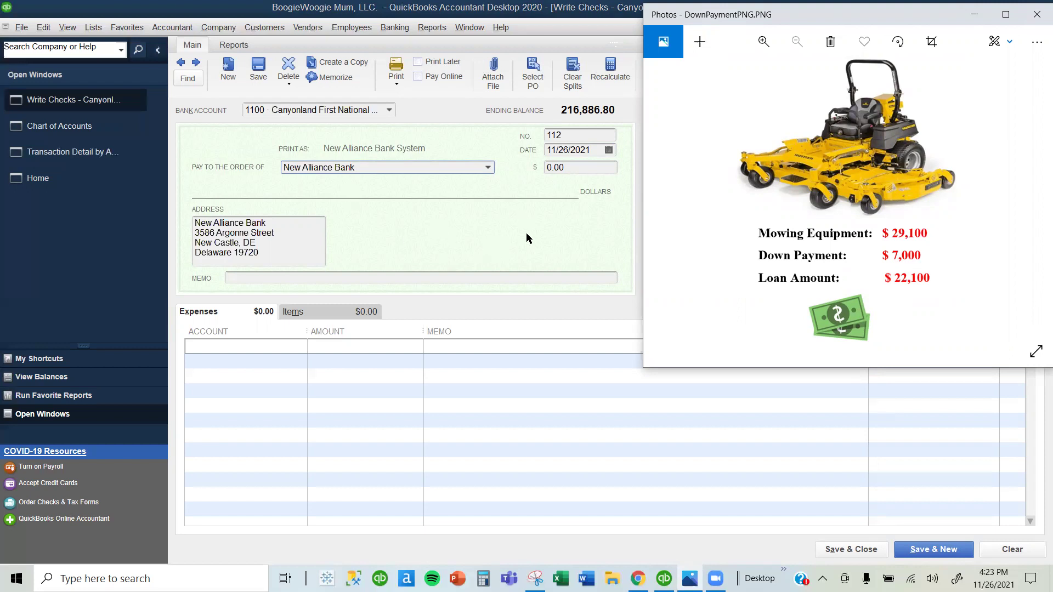
# Enter a 7,000.00 check amount with memo 'Down payment for mowing equipment'.
pyautogui.click(582, 168)
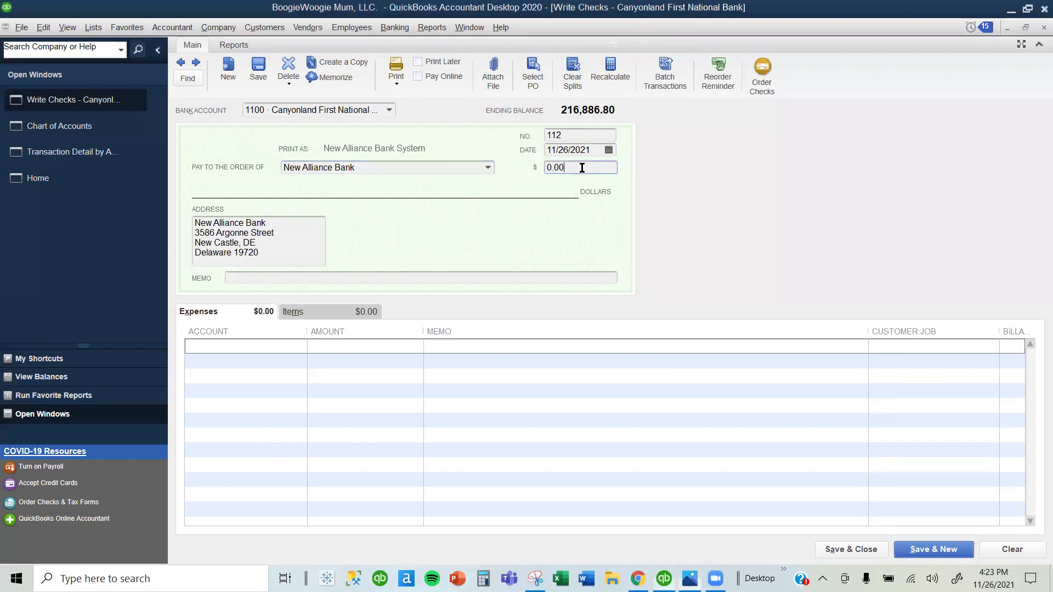
pyautogui.write('7000')
pyautogui.click(340, 273)
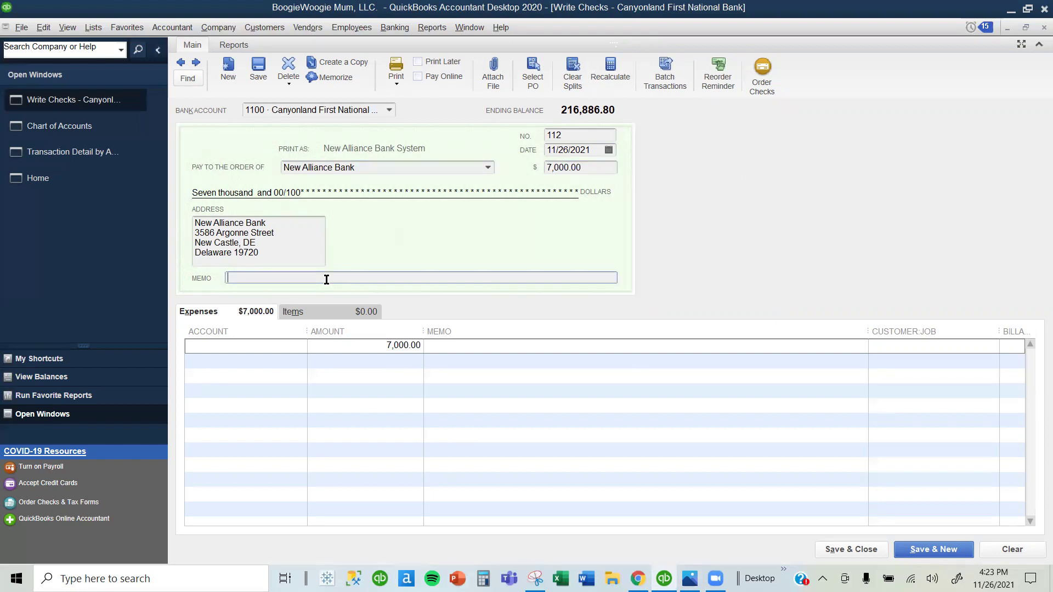
pyautogui.write('Down payment for mowing equipment')
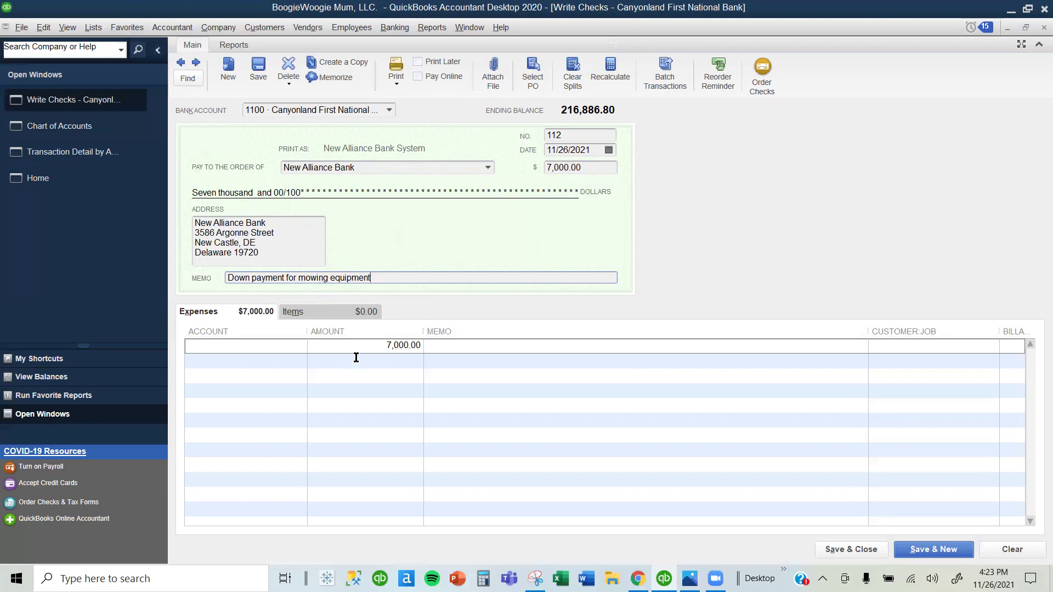
pyautogui.click(379, 347)
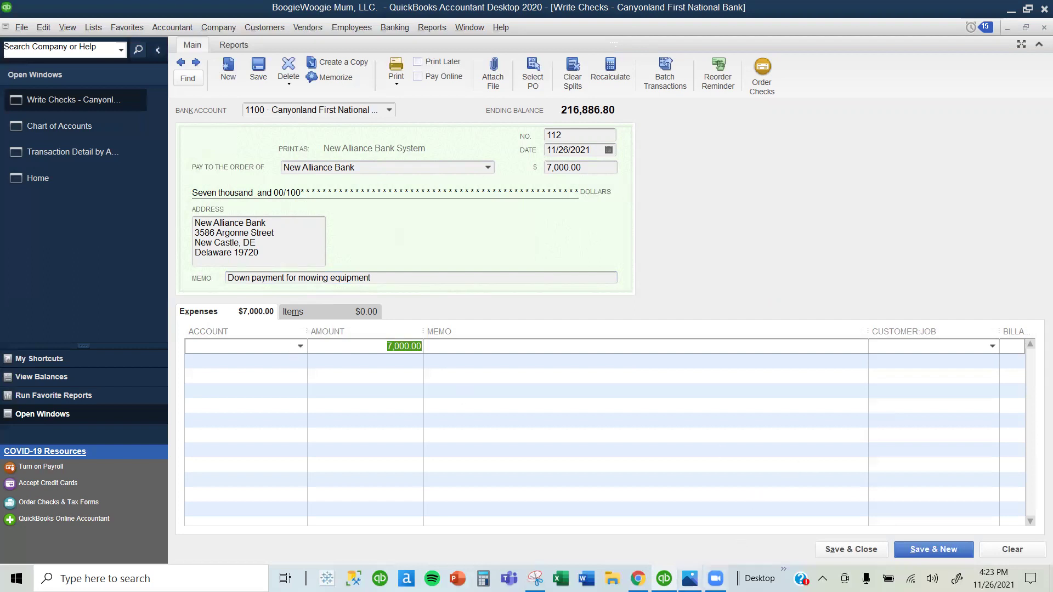
pyautogui.hotkey('alt', 'Tab')
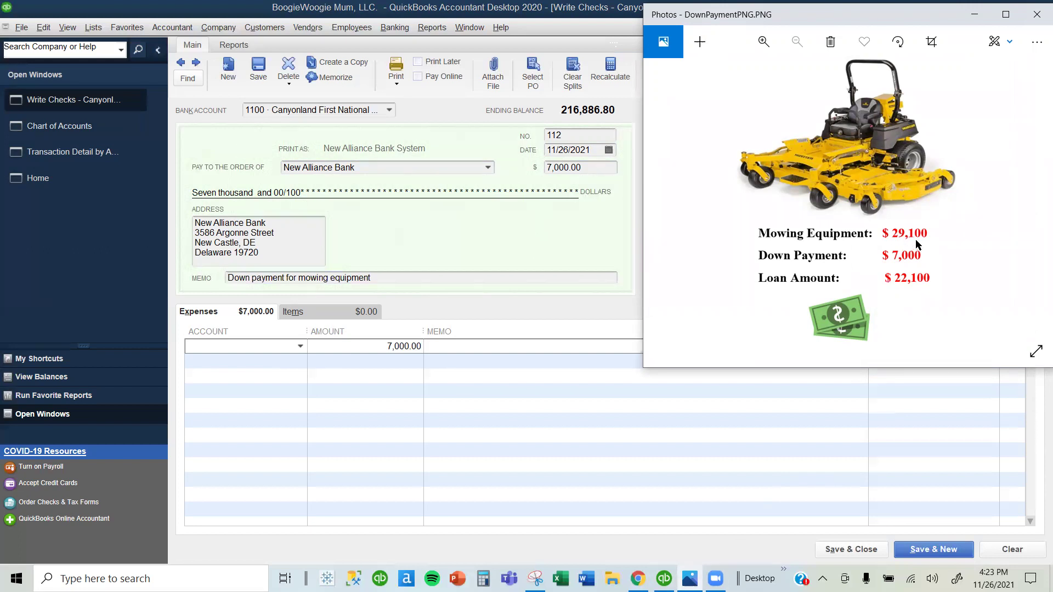
# Charge the first expense line to 1670 Mowing Equipment for 29,100.00.
pyautogui.click(271, 347)
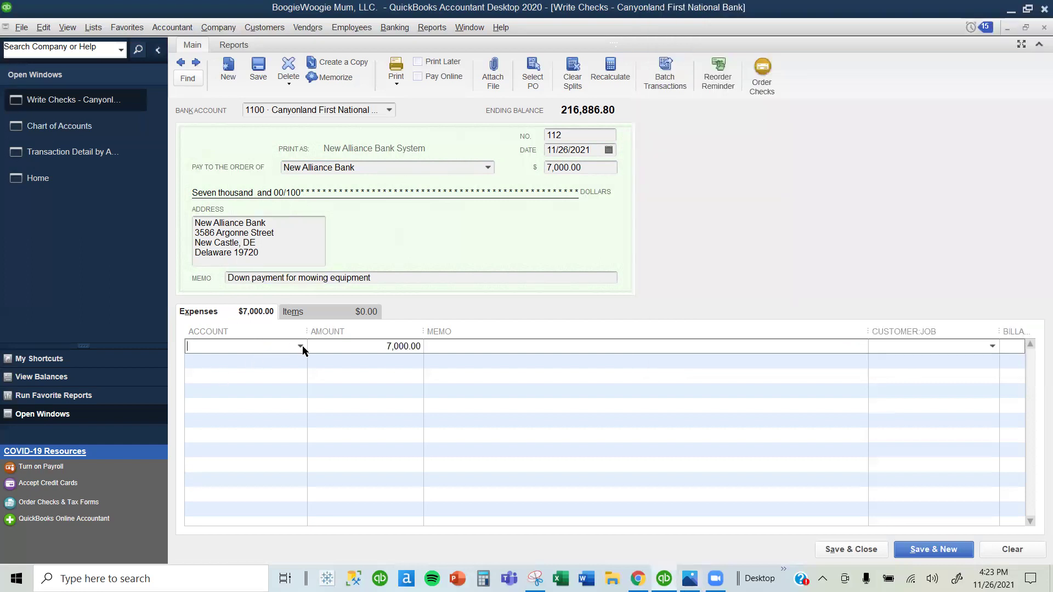
pyautogui.click(301, 347)
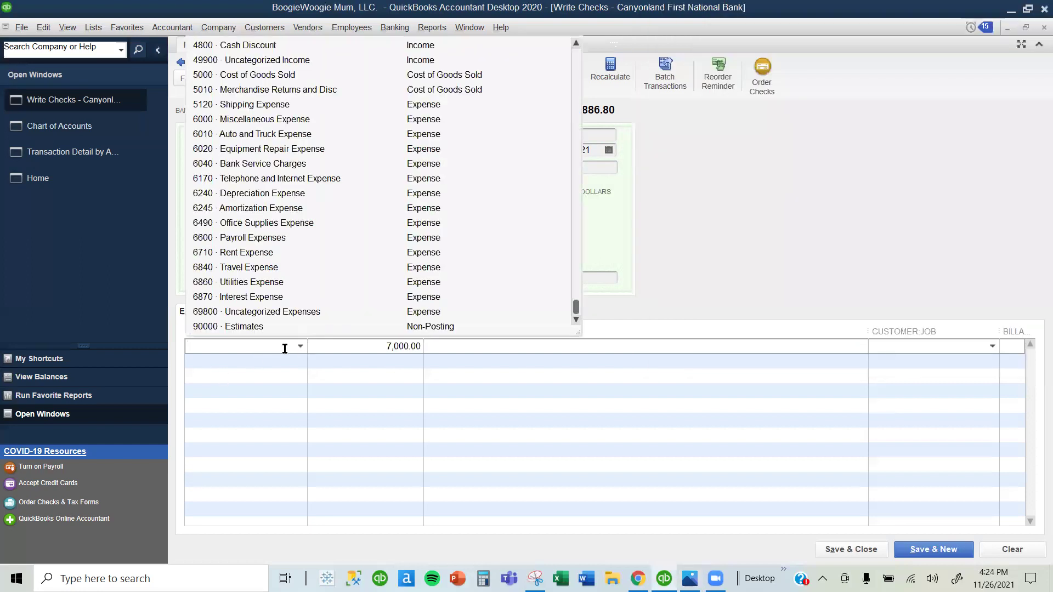
pyautogui.write('Mowing Equipment')
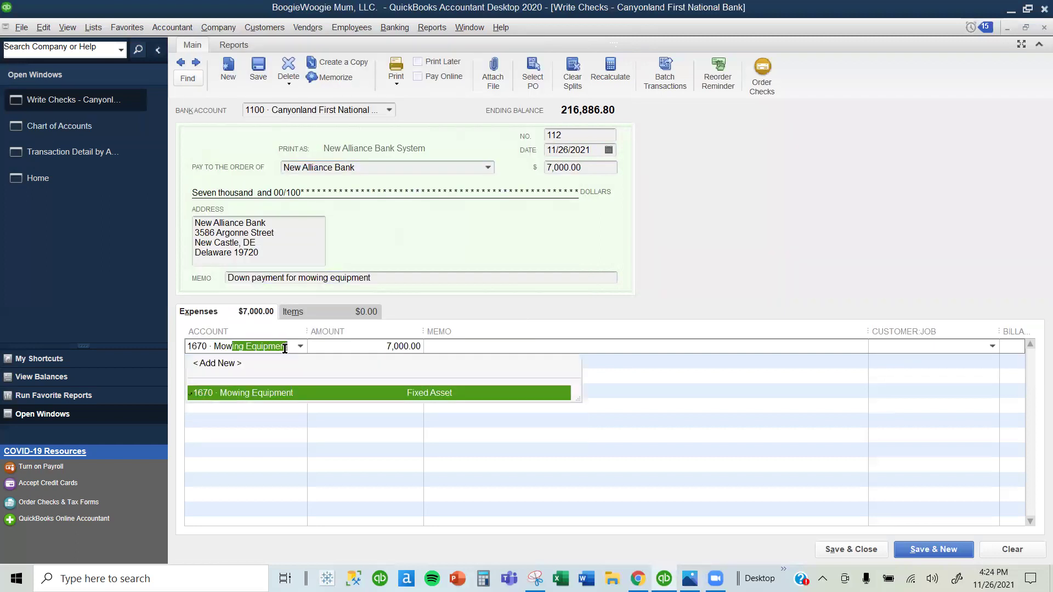
pyautogui.click(261, 393)
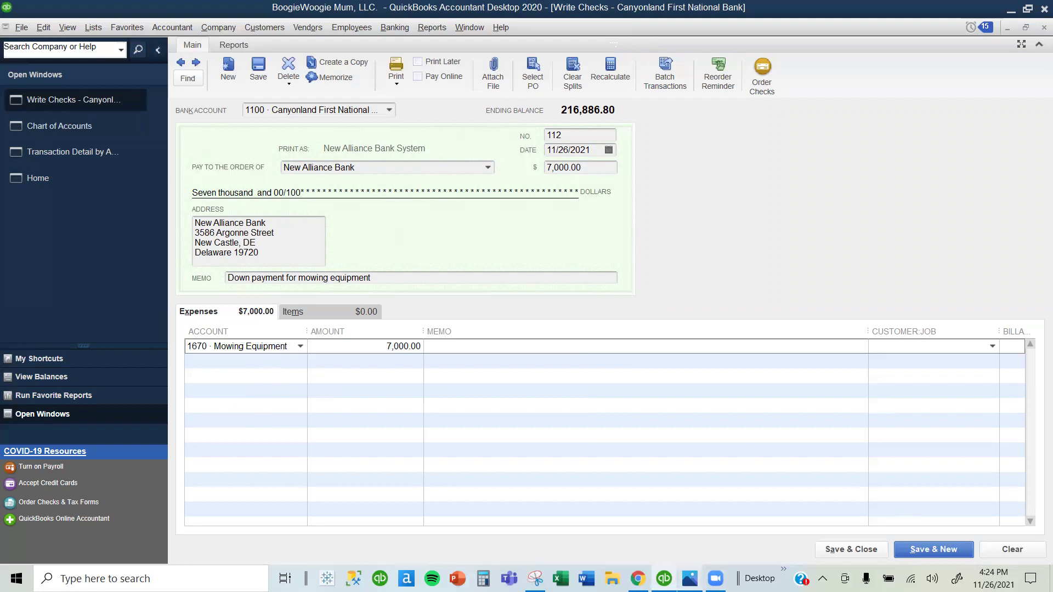
pyautogui.click(690, 579)
pyautogui.write('29100')
pyautogui.click(355, 361)
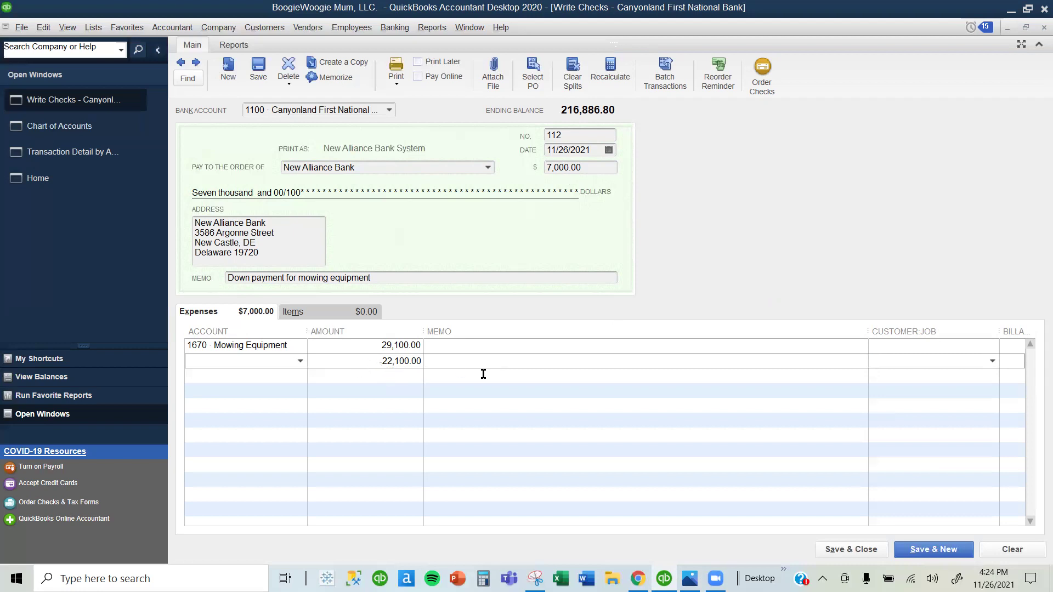
# Assign the -22,100.00 loan line to the 2500 Mortgages account.
pyautogui.click(690, 579)
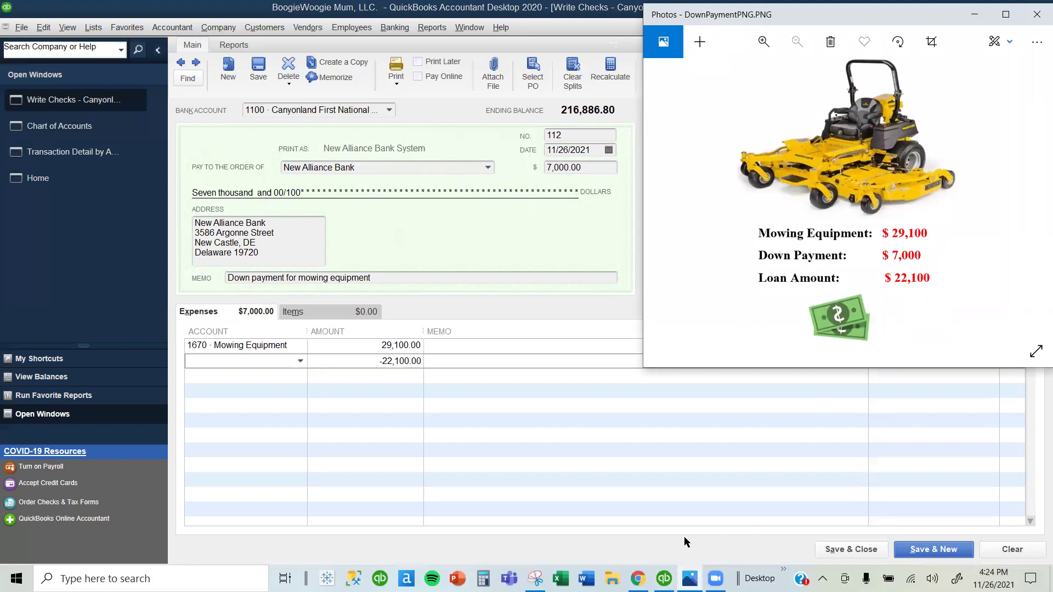
pyautogui.click(664, 579)
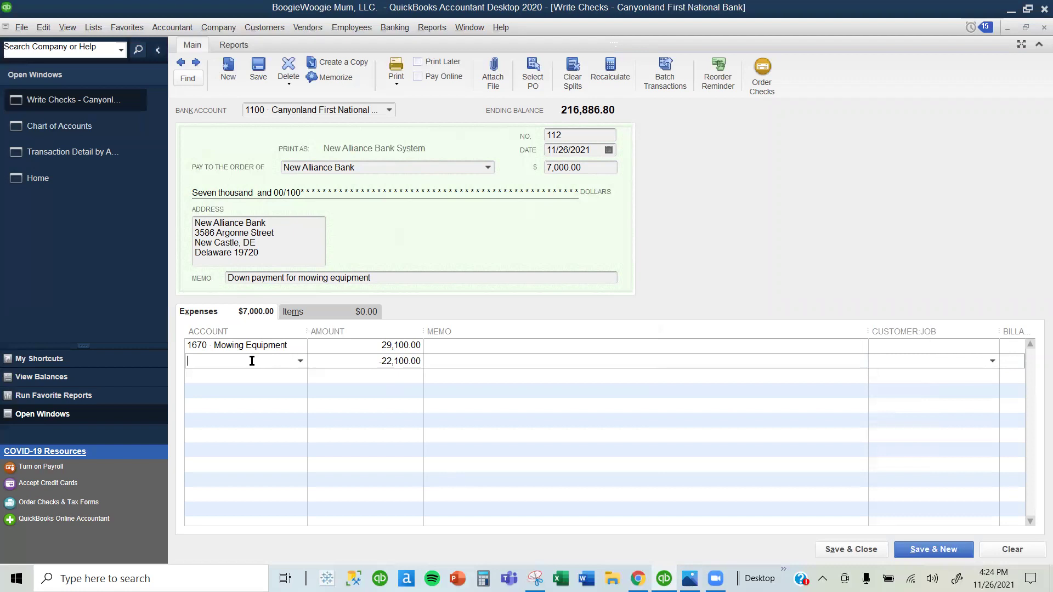
pyautogui.click(300, 361)
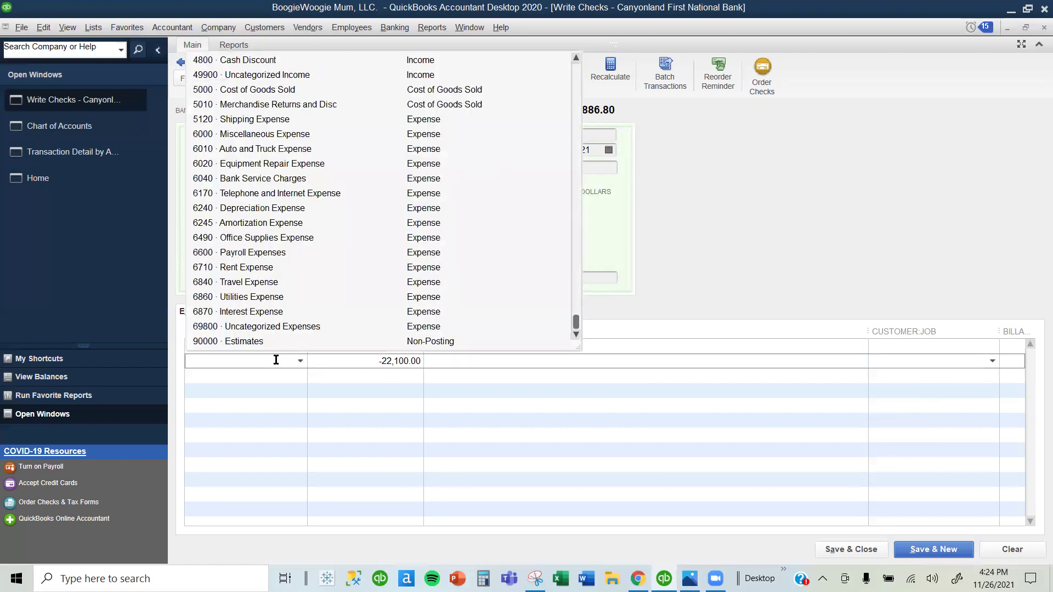
pyautogui.write('m')
pyautogui.press('Down')
pyautogui.press('Down')
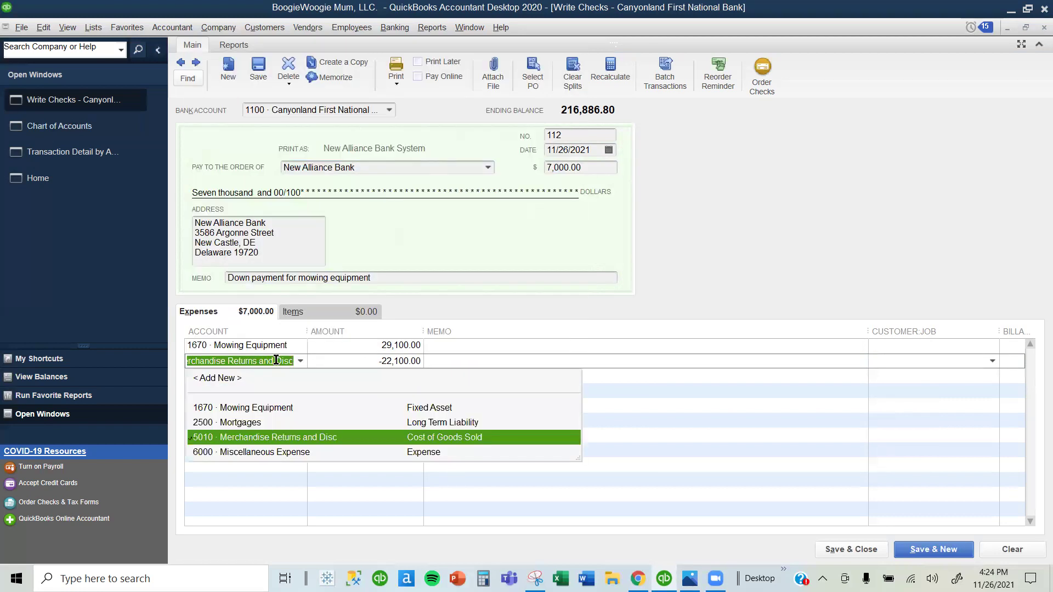
pyautogui.write('mor')
pyautogui.click(252, 407)
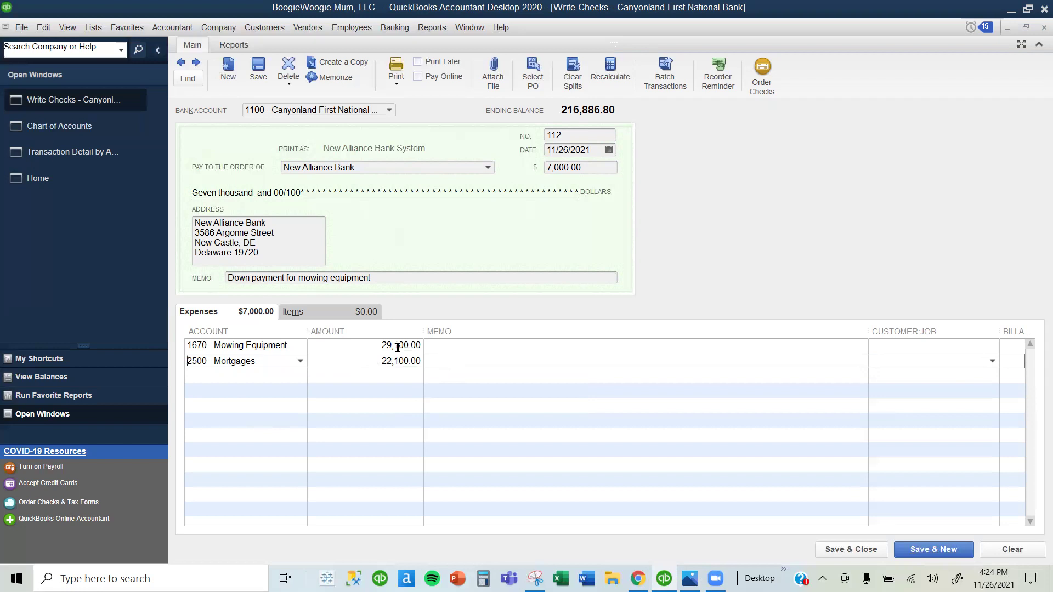
# Add line memos 'Purchased Mowing Equipment' and 'Loan amount'.
pyautogui.click(460, 346)
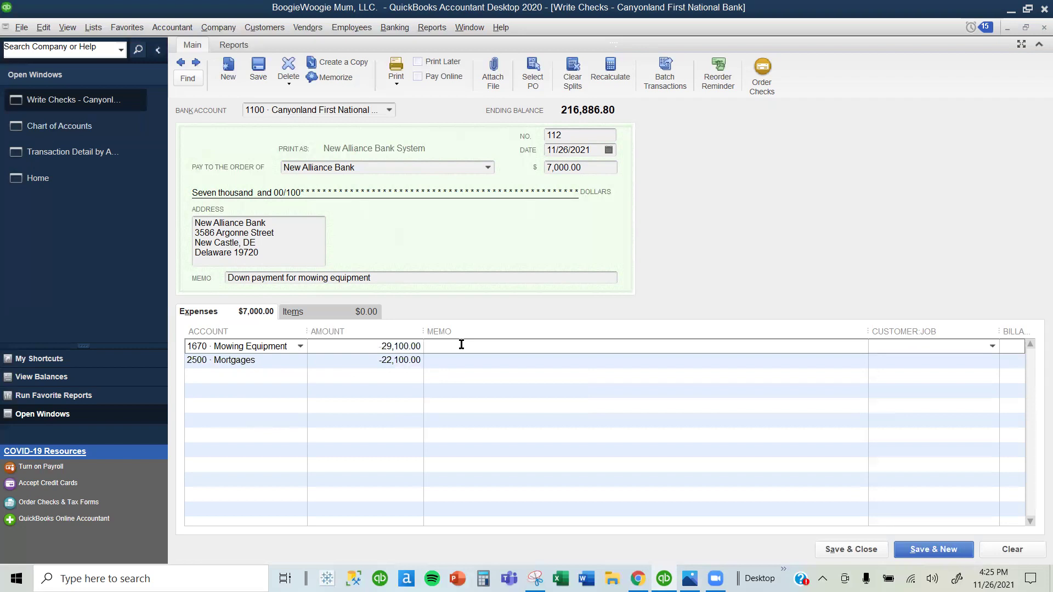
pyautogui.write('Purchased Mowing Equipment')
pyautogui.click(439, 361)
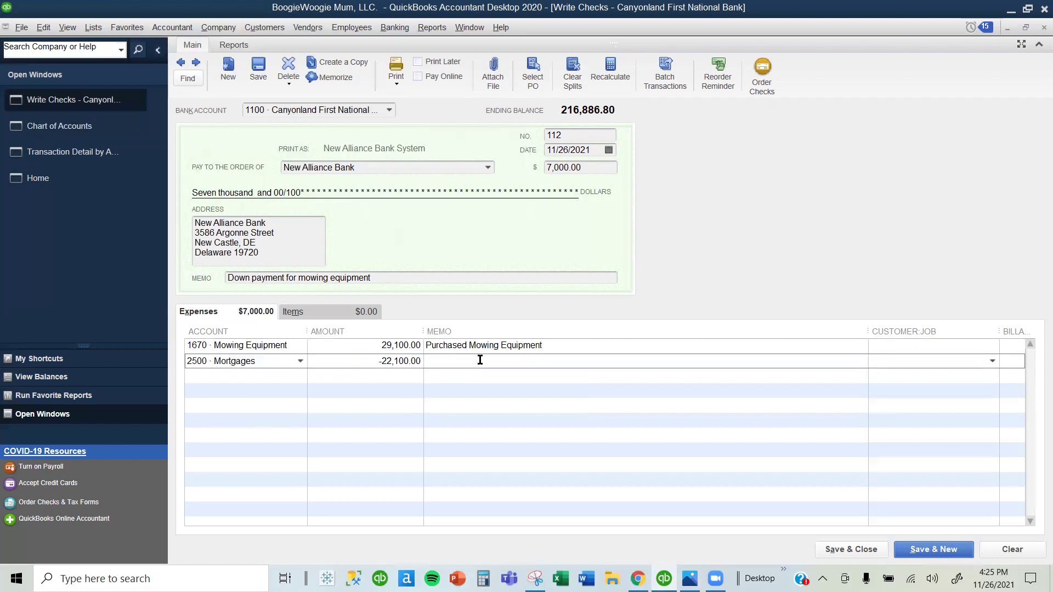
pyautogui.write('Loan amount')
pyautogui.click(844, 551)
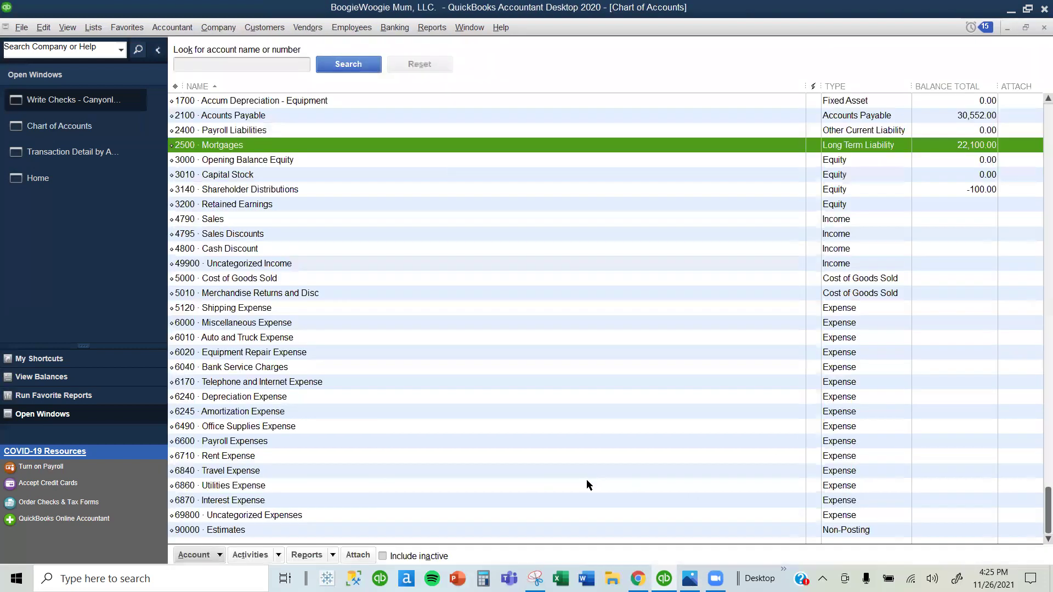
pyautogui.scroll(3, 827, 240)
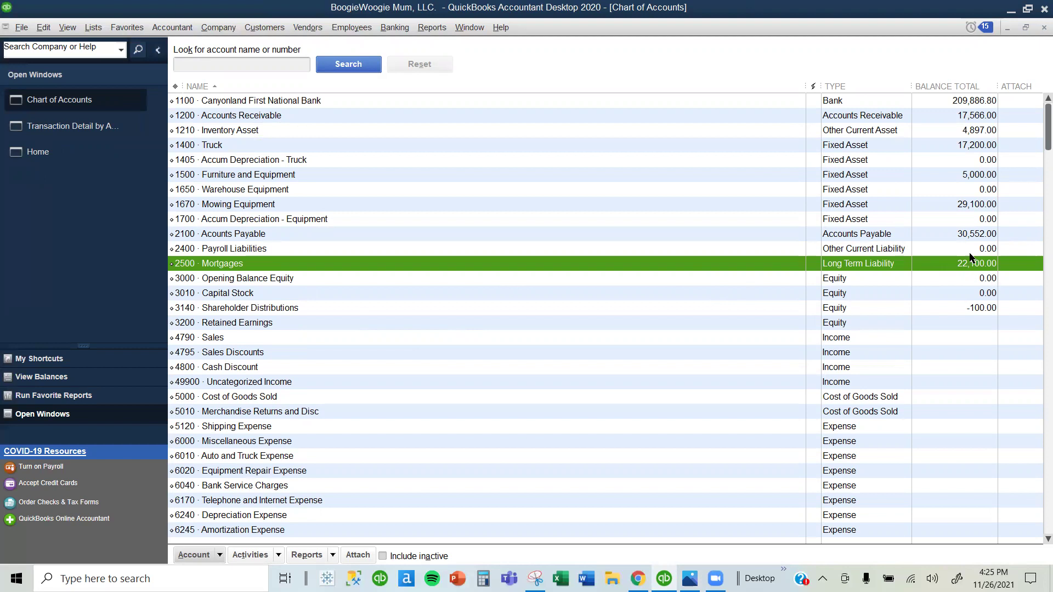
pyautogui.click(839, 105)
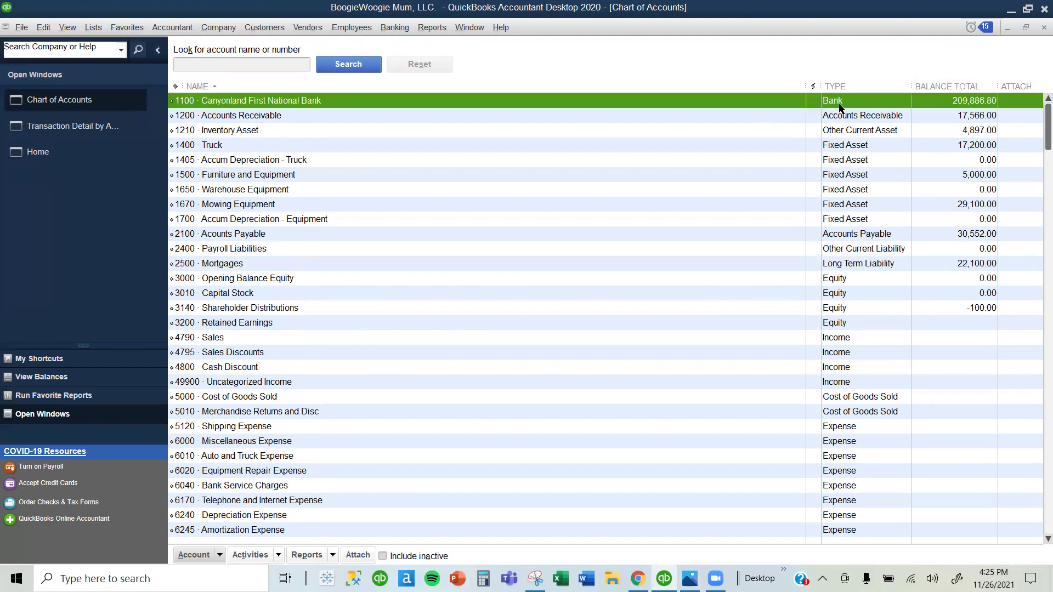